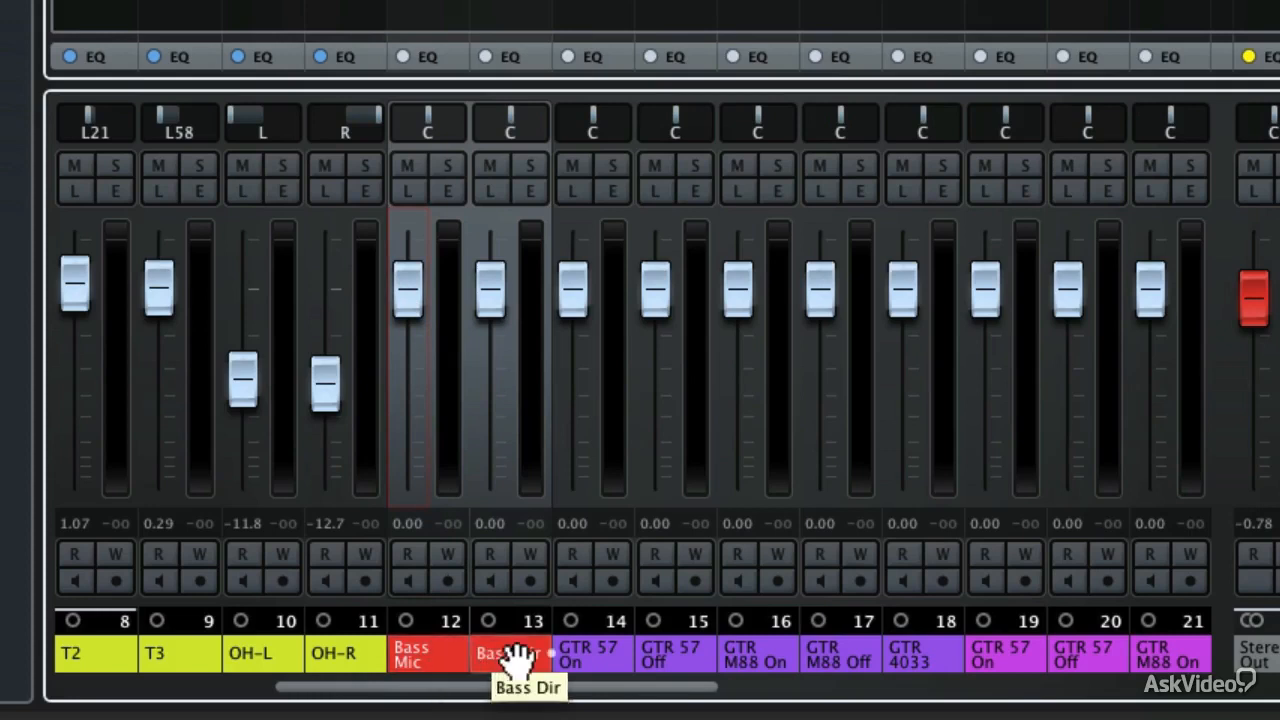
- Compare the Bass Mic and Bass Dir channels by soloing them separately and together, ending with only Bass Mic soloed
click(446, 166)
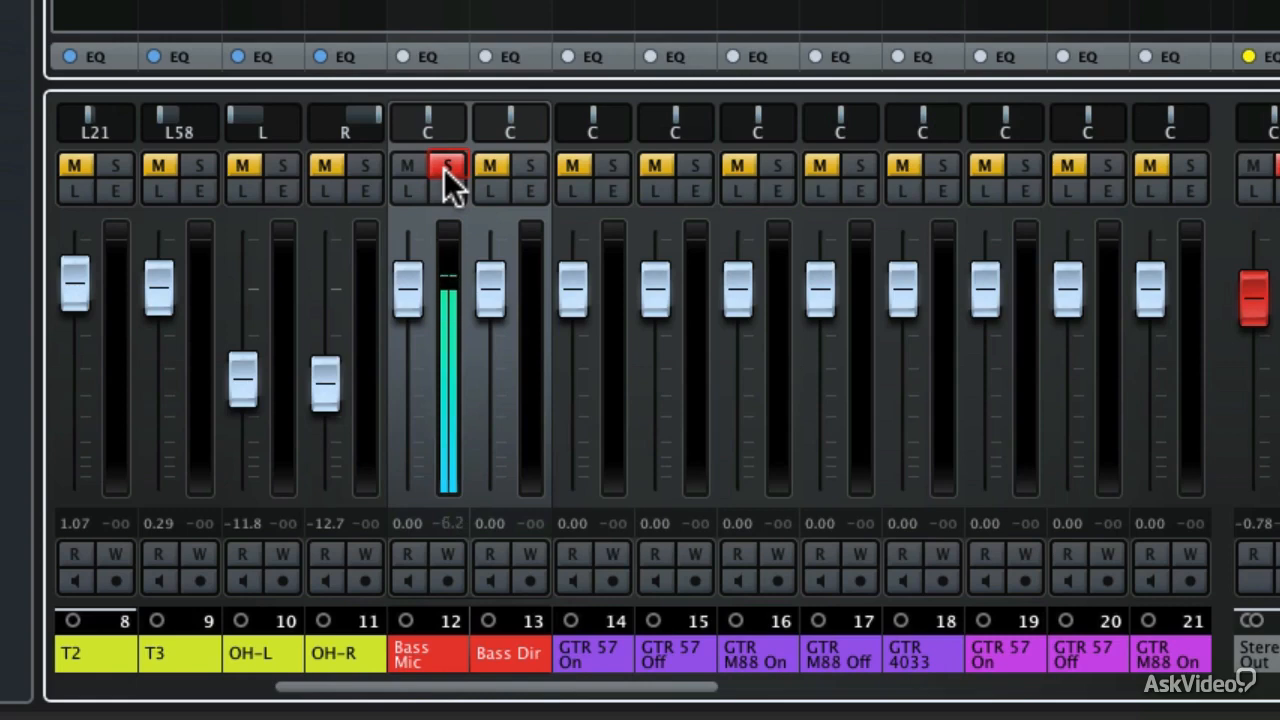
click(524, 165)
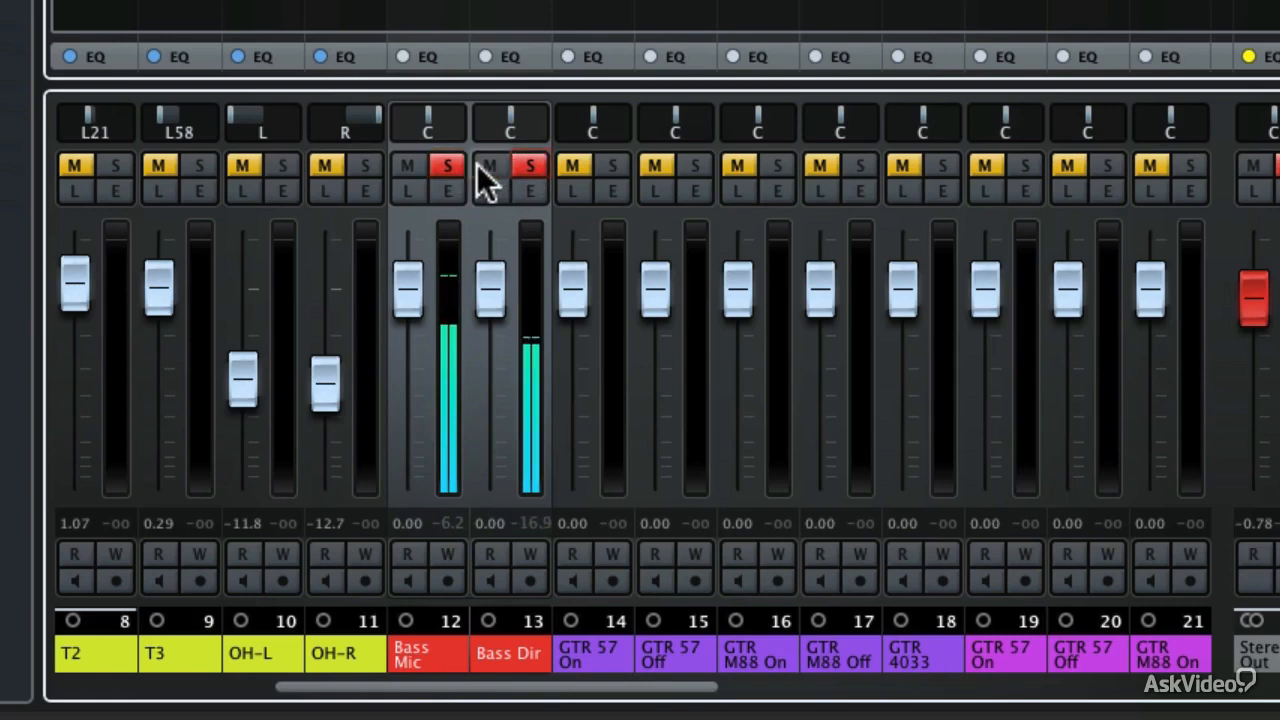
click(460, 165)
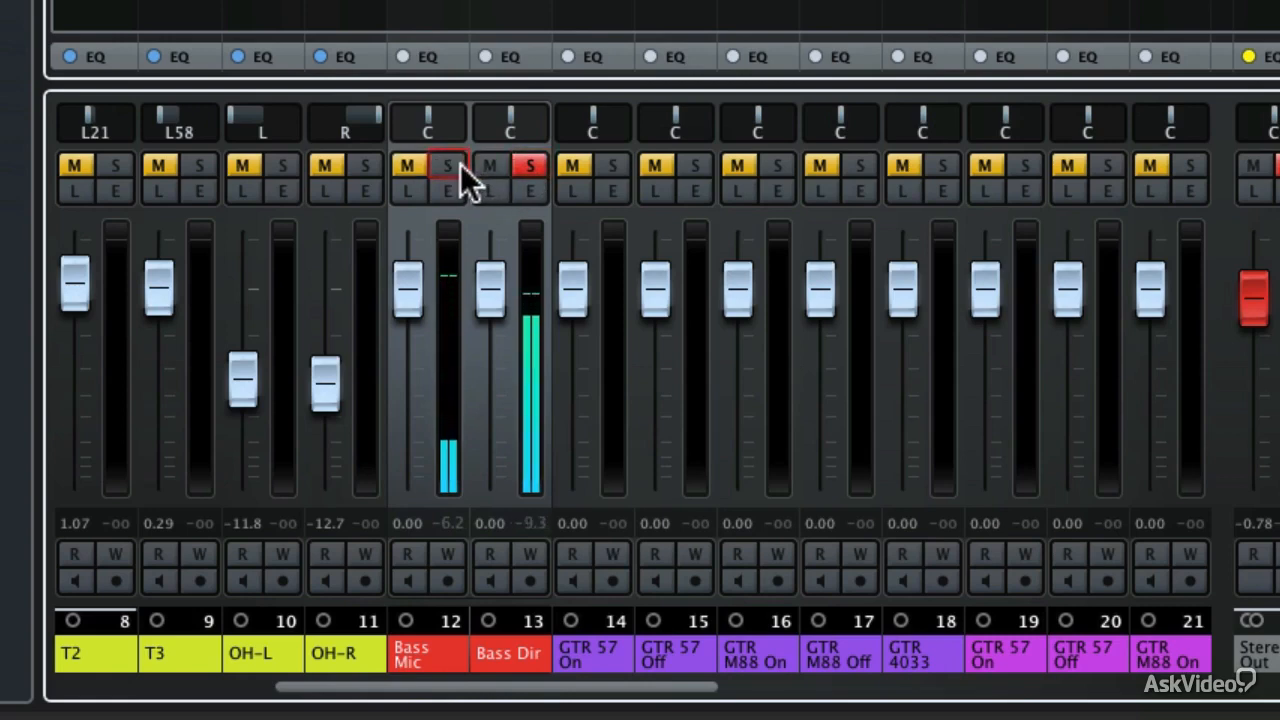
click(460, 164)
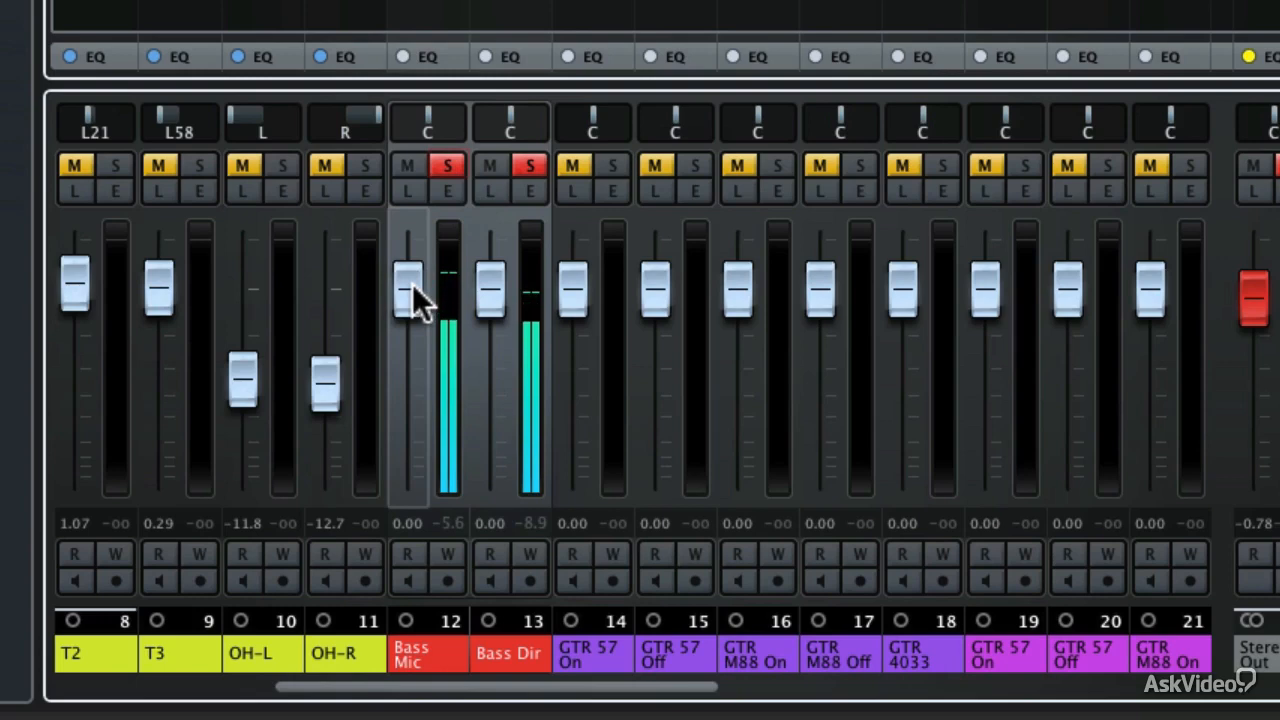
click(528, 167)
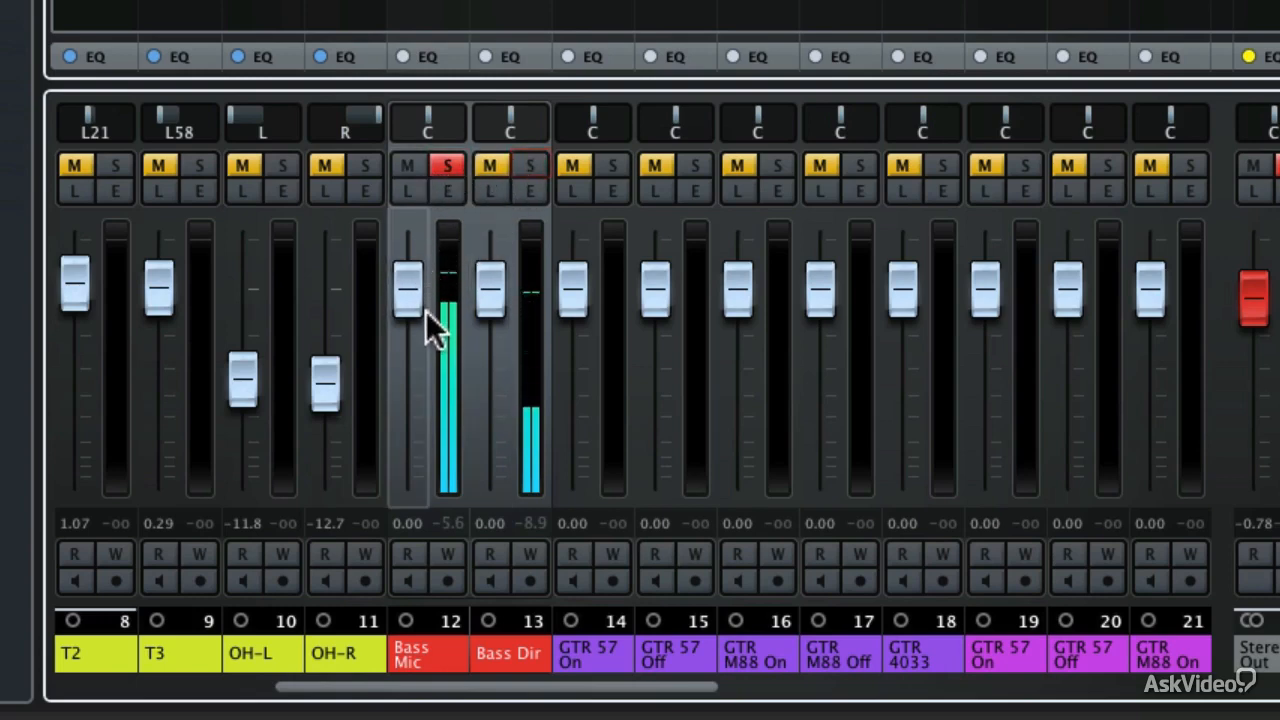
- Open the track preset browser for the Bass Mic channel and filter the presets to Bass, E. Bass
click(447, 192)
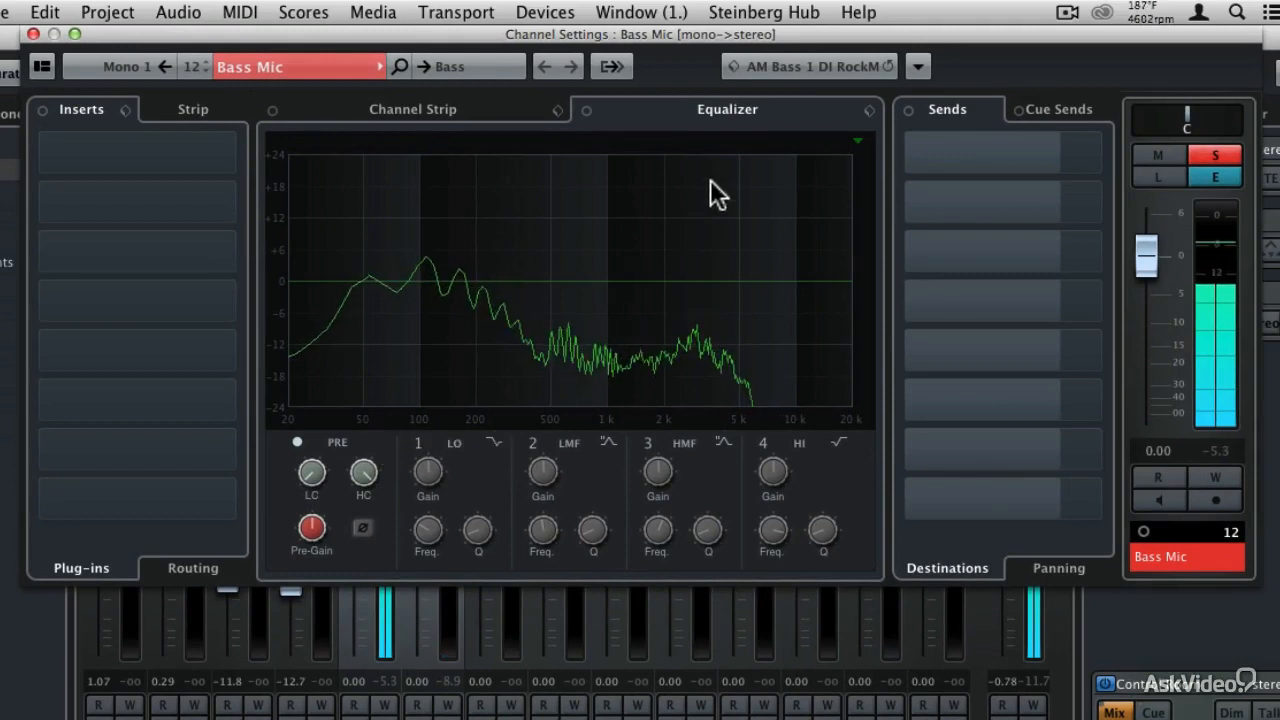
click(771, 65)
drag(773, 93, 57, 89)
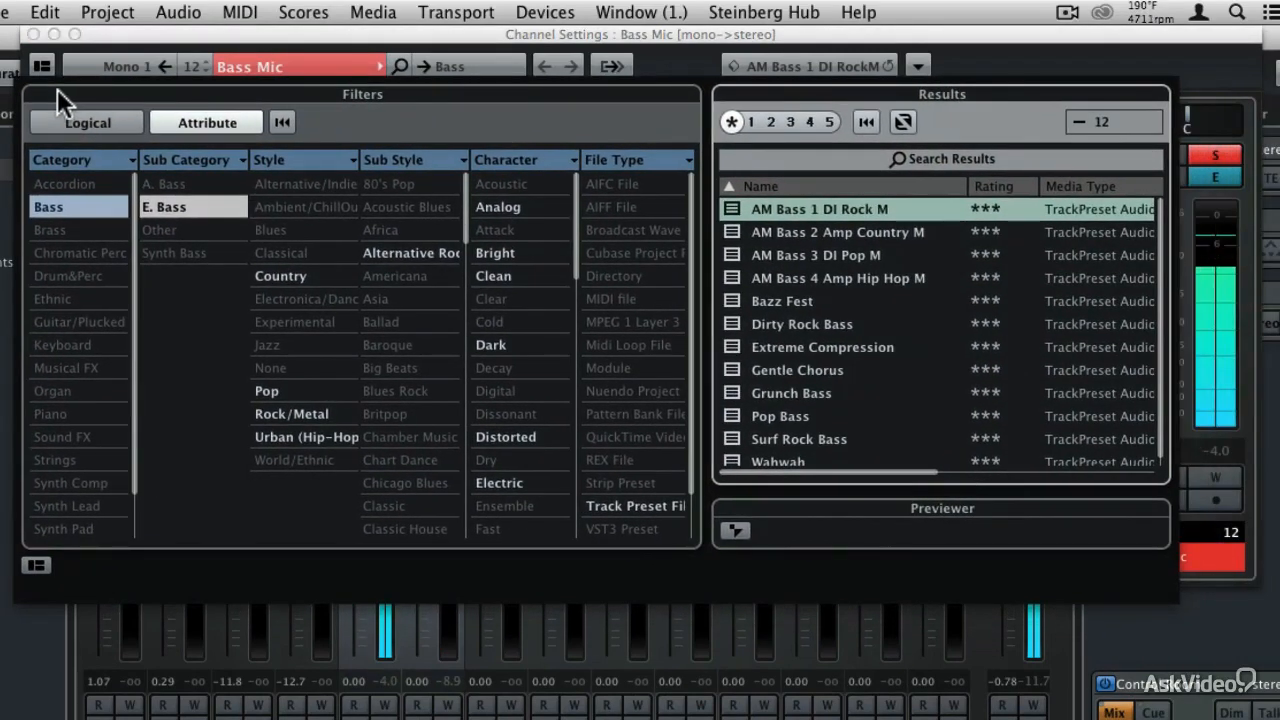
click(284, 121)
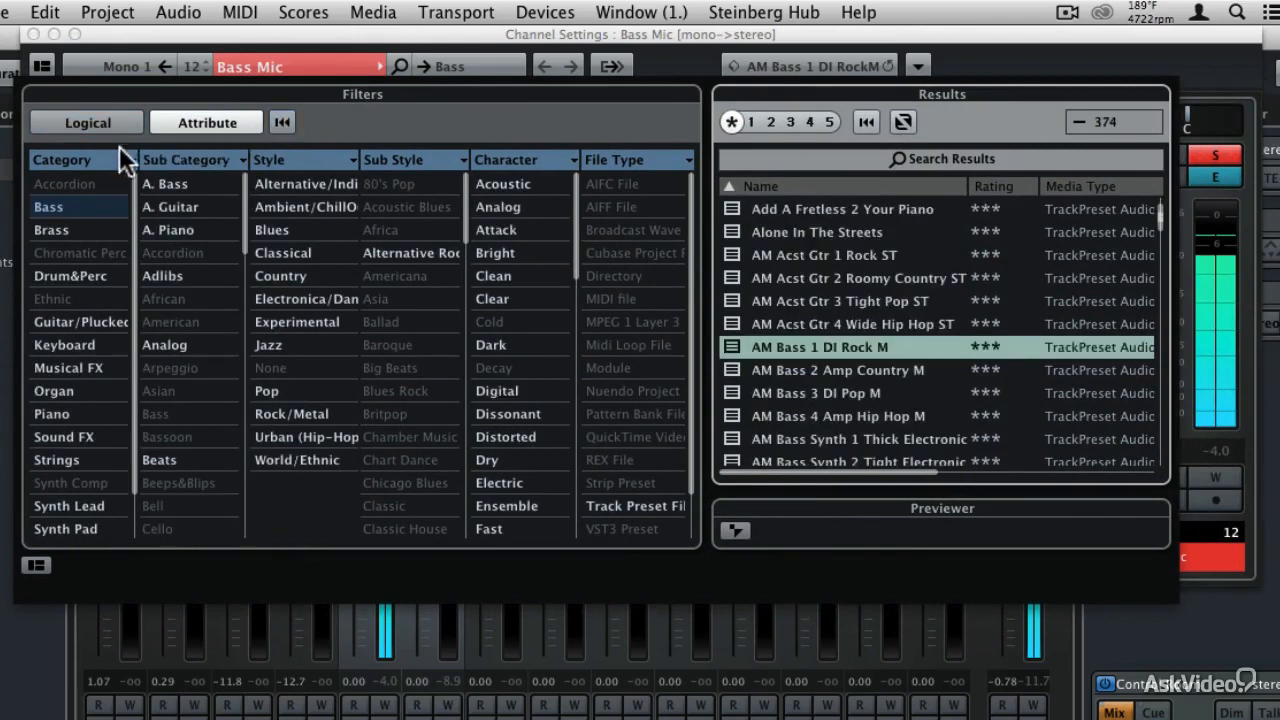
click(49, 206)
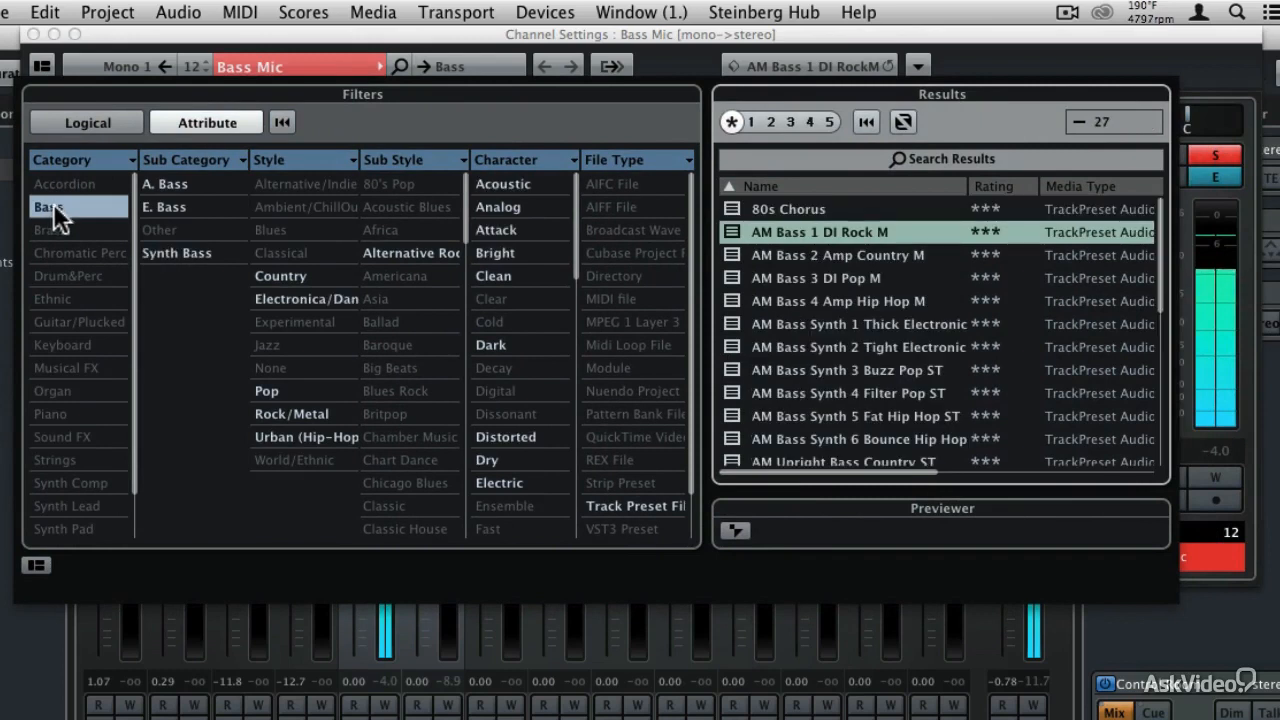
click(167, 206)
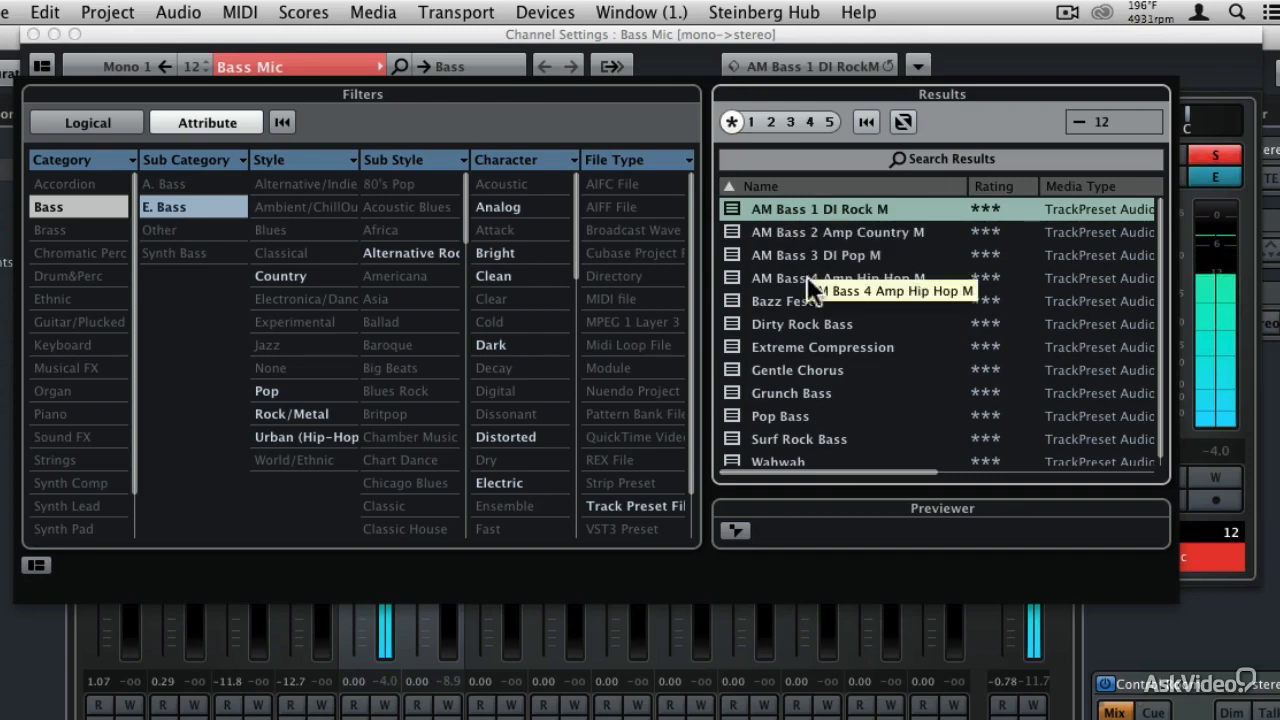
- Audition AM Bass 1 DI Rock M against AM Bass 2 Amp Country M and apply AM Bass 1 DI Rock M to Bass Mic
click(833, 208)
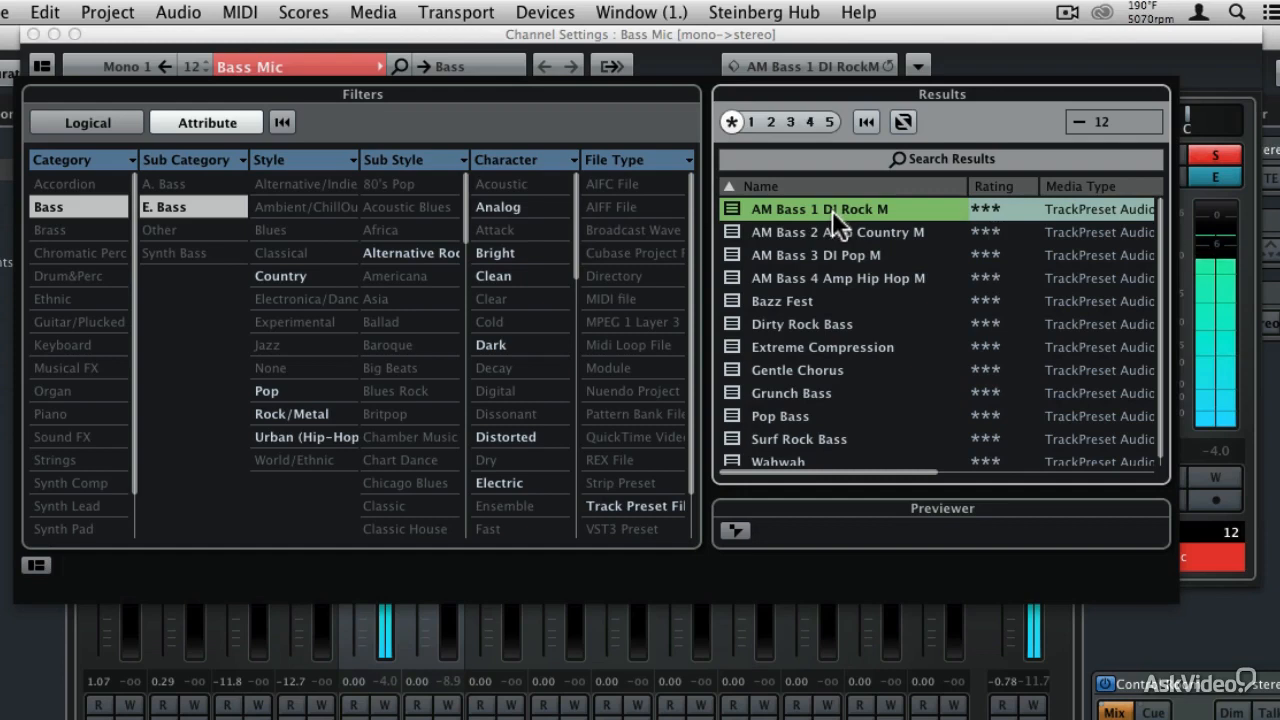
click(831, 229)
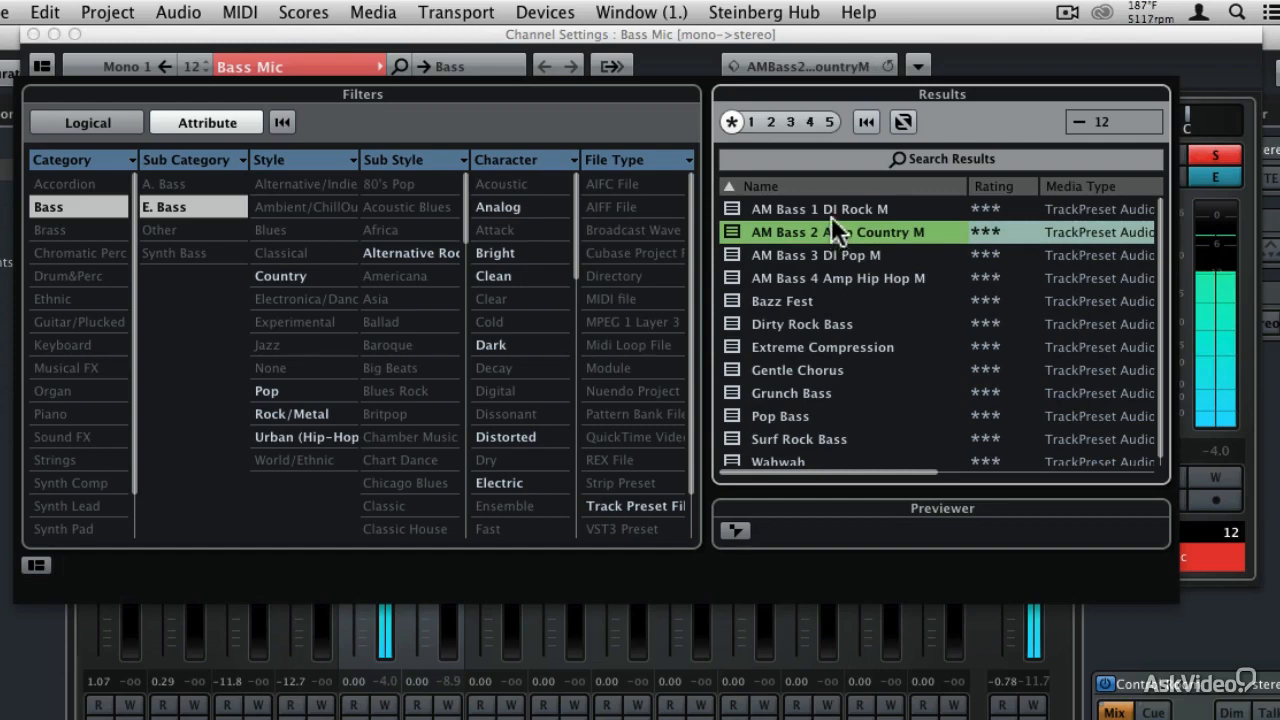
click(832, 207)
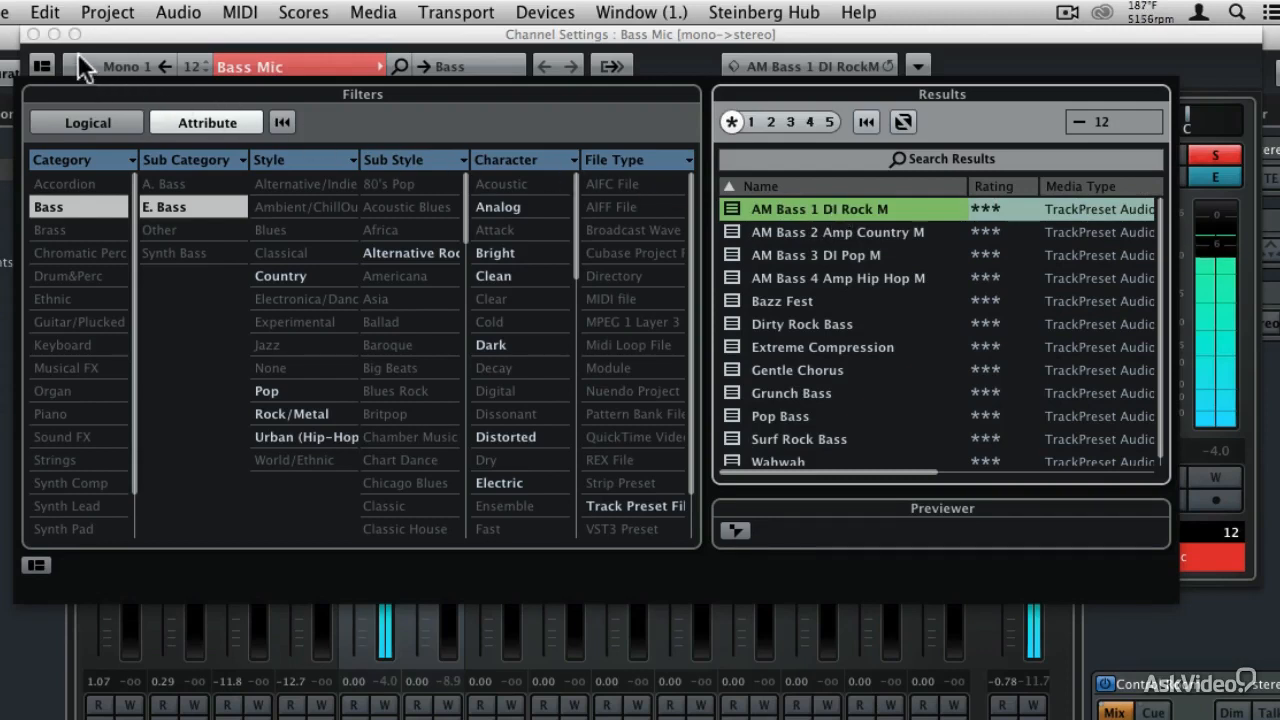
double_click(771, 207)
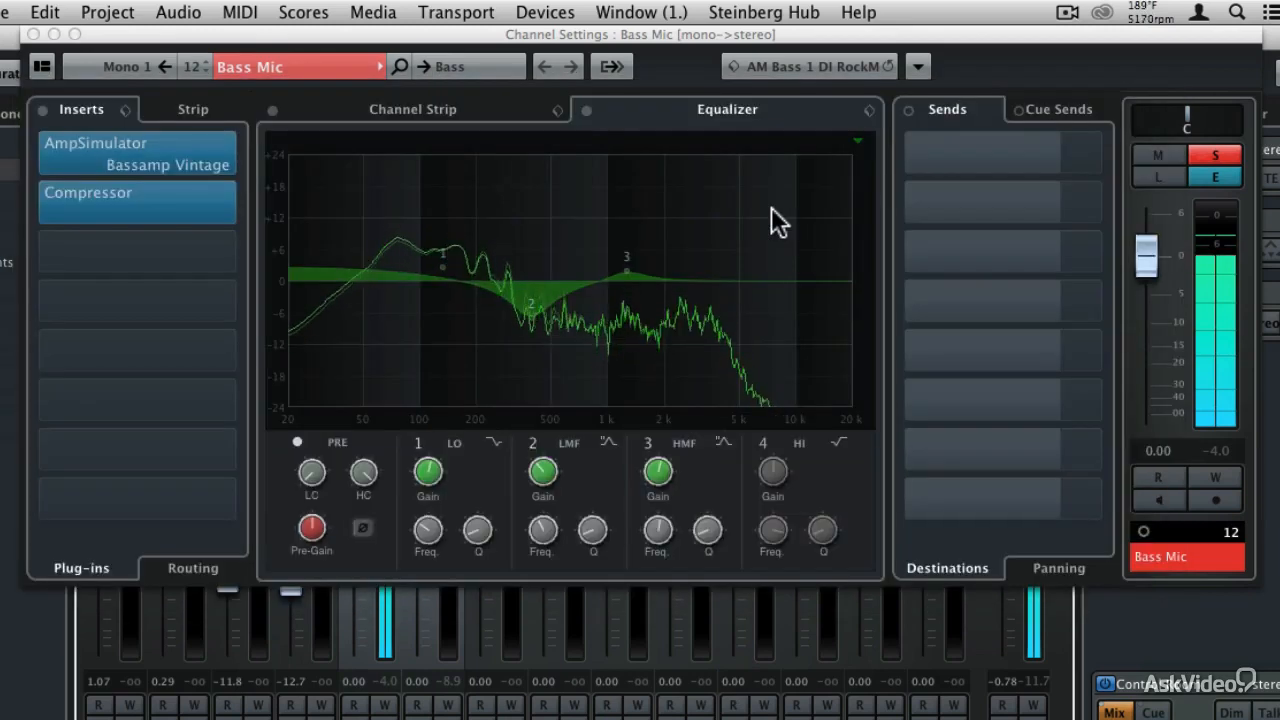
click(35, 34)
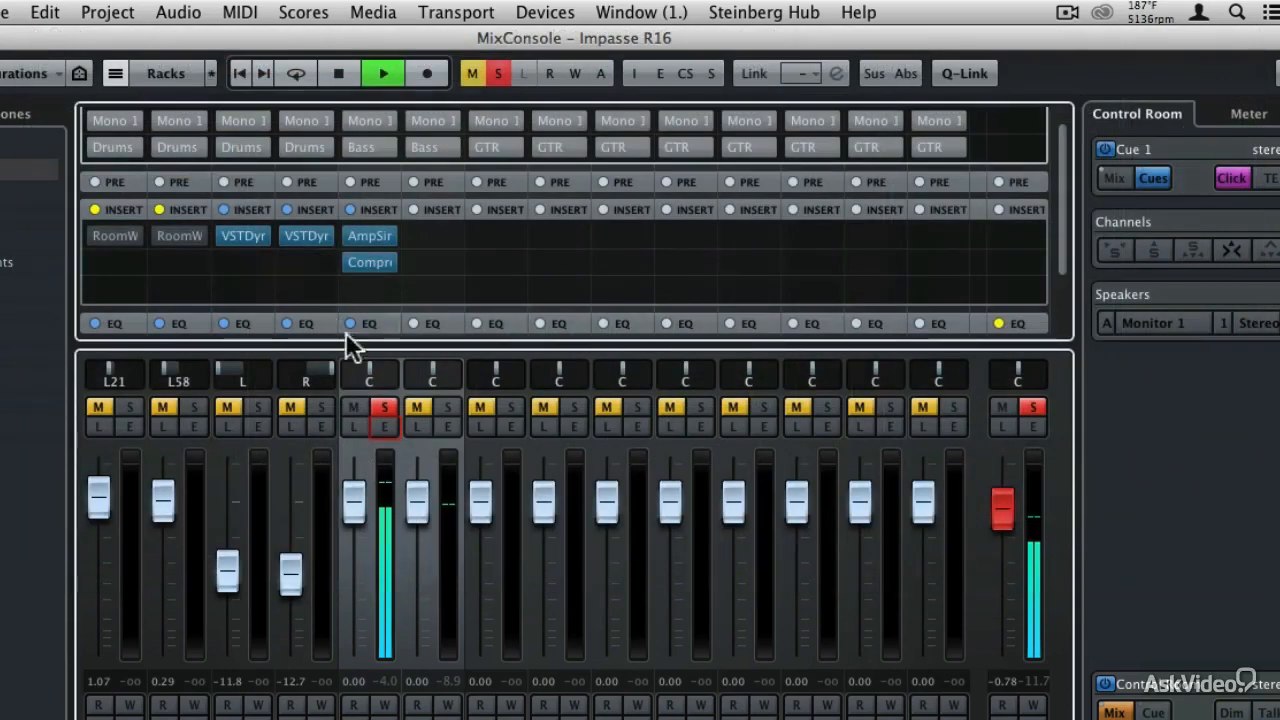
- Solo only the Bass Dir channel and apply the AM Bass 3 DI Pop M track preset to it
click(441, 407)
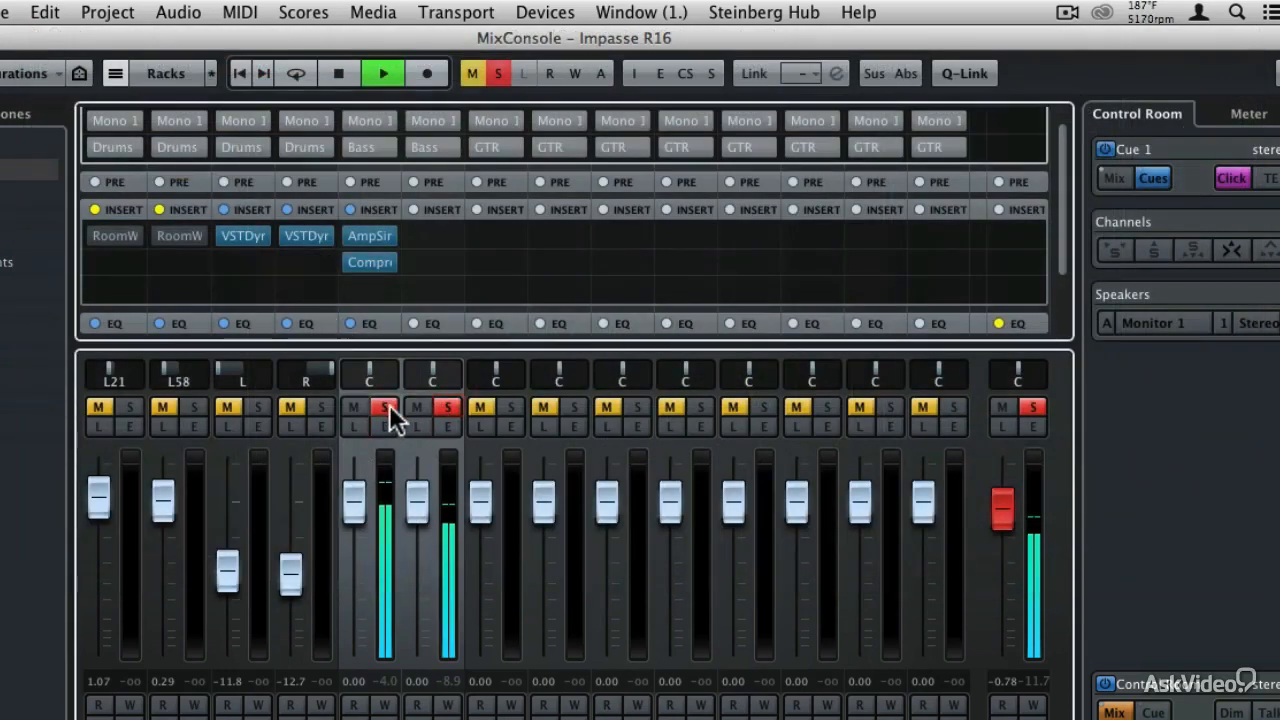
click(387, 407)
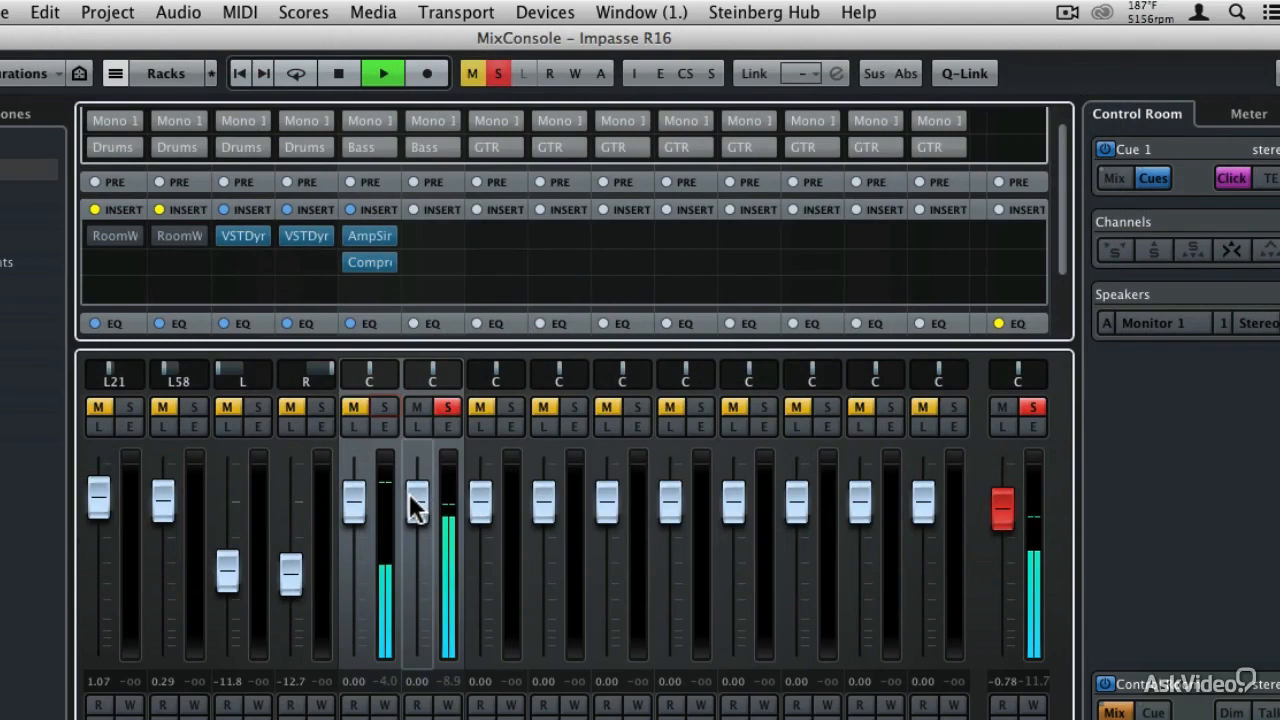
click(440, 426)
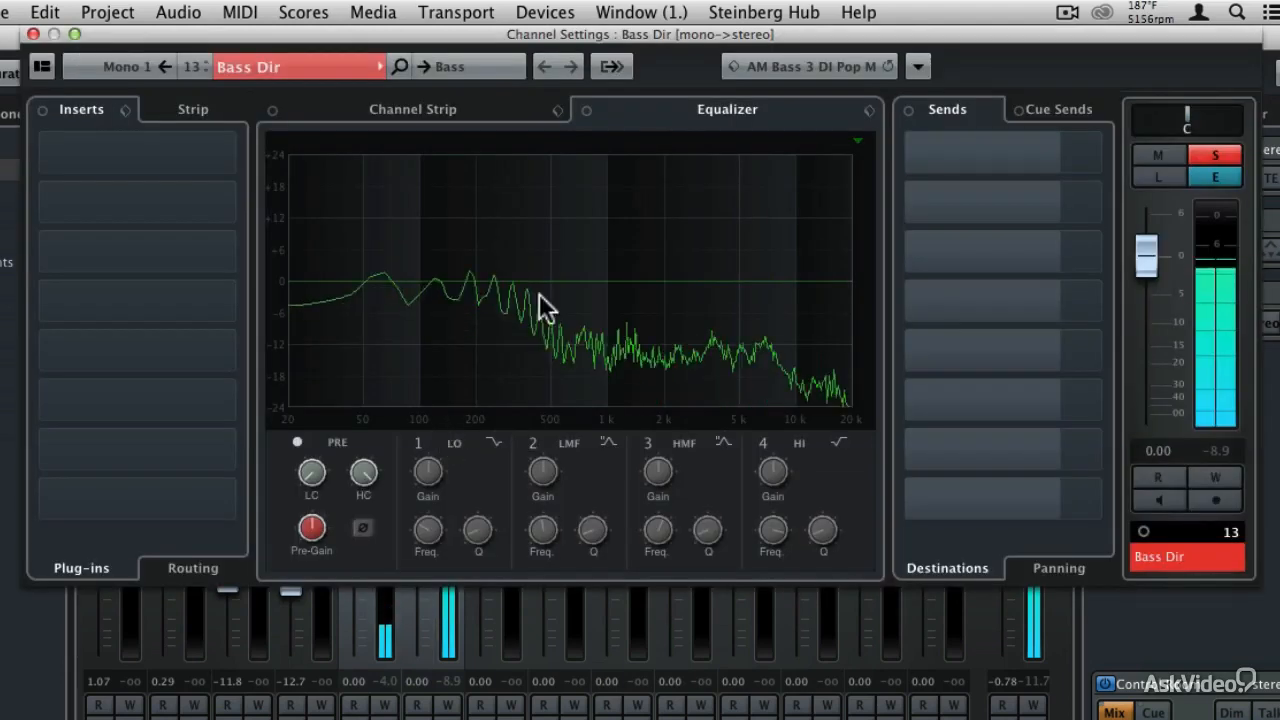
click(770, 67)
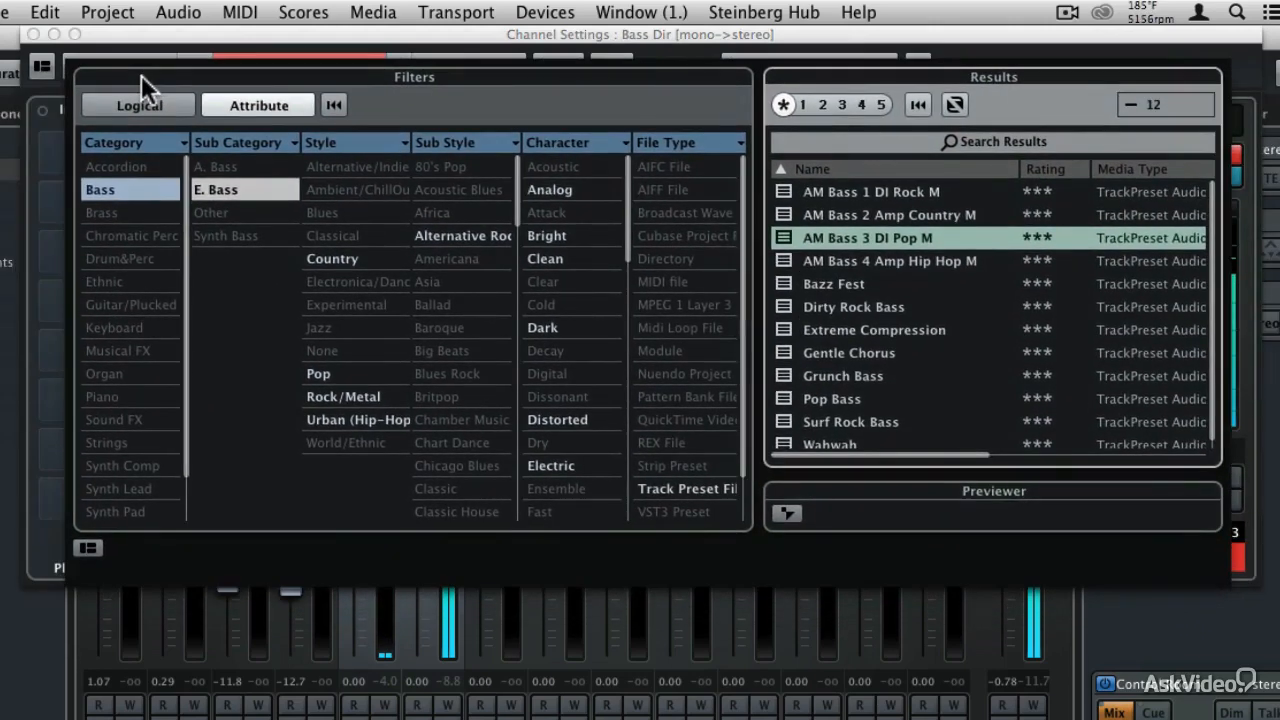
click(871, 234)
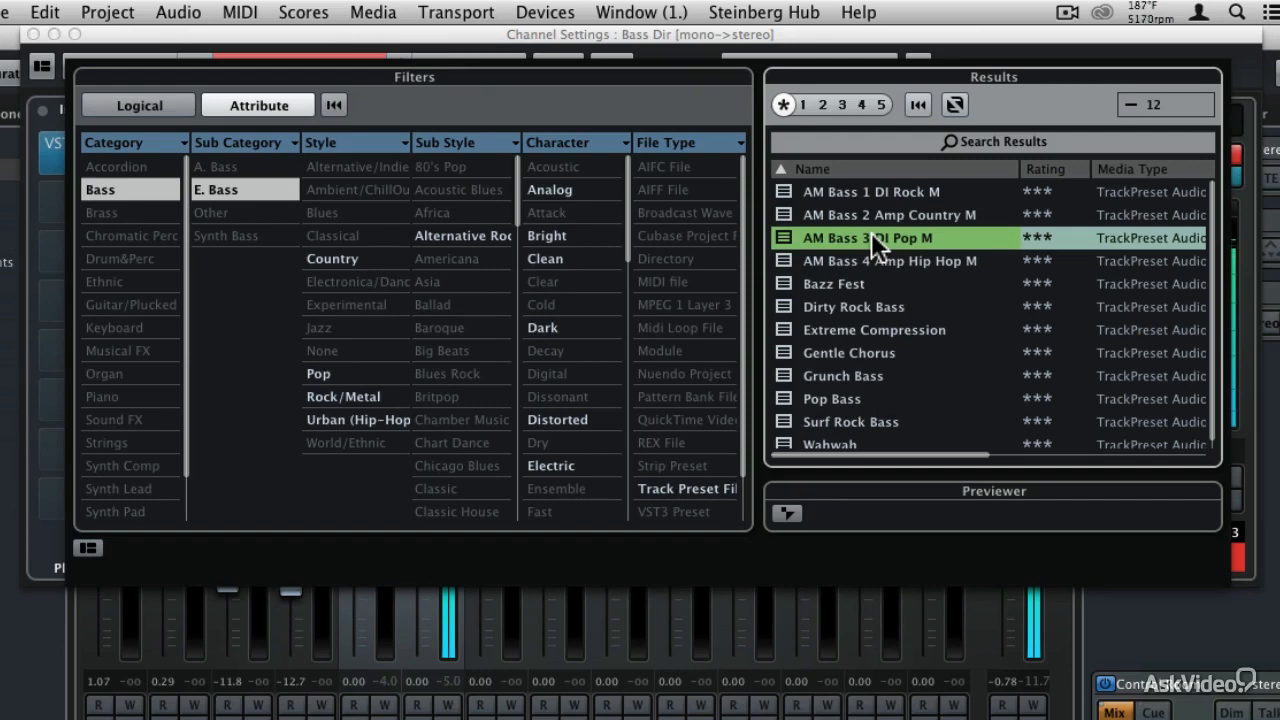
double_click(871, 238)
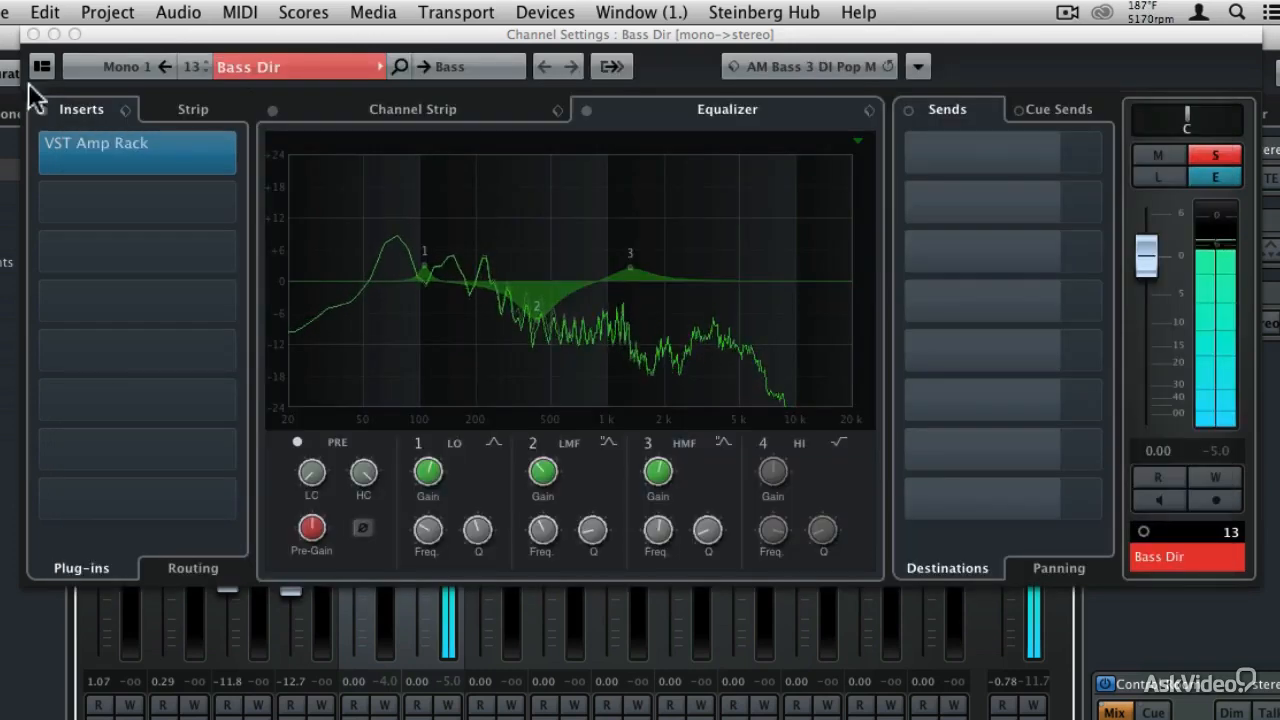
click(32, 33)
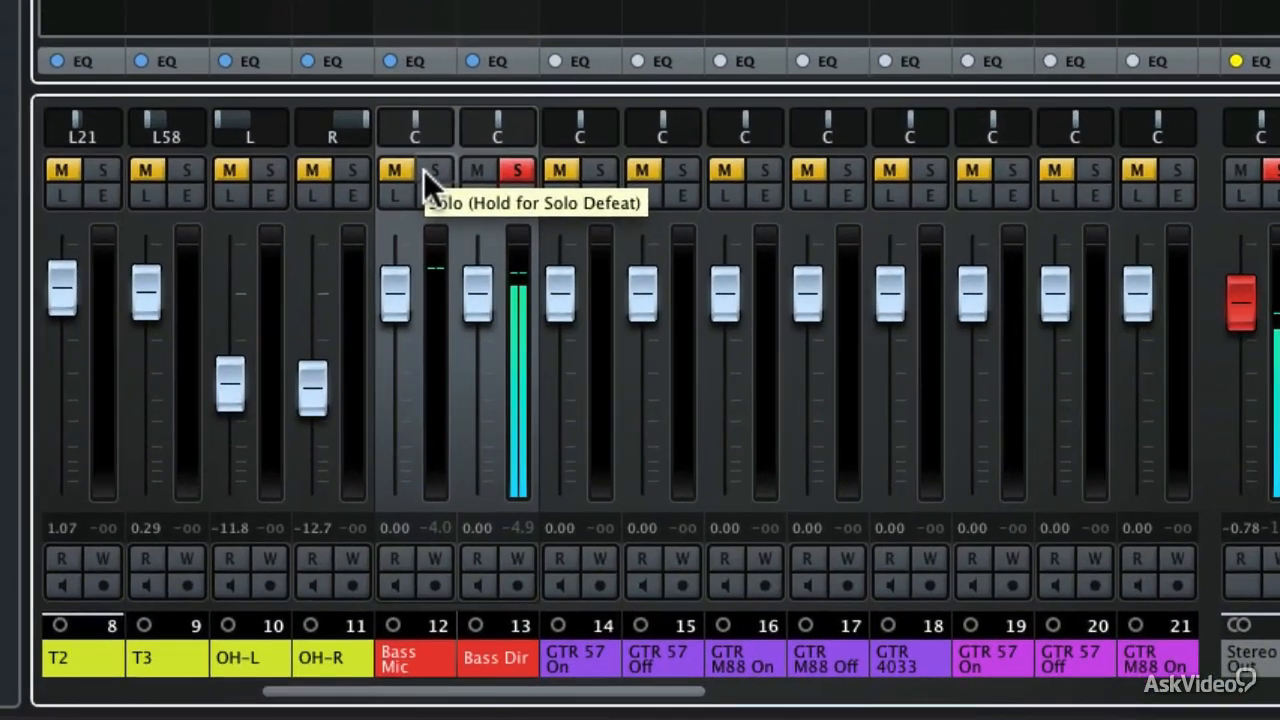
- Solo Bass Mic together with Bass Dir and lower the Bass Mic fader to -3.52 dB
click(425, 171)
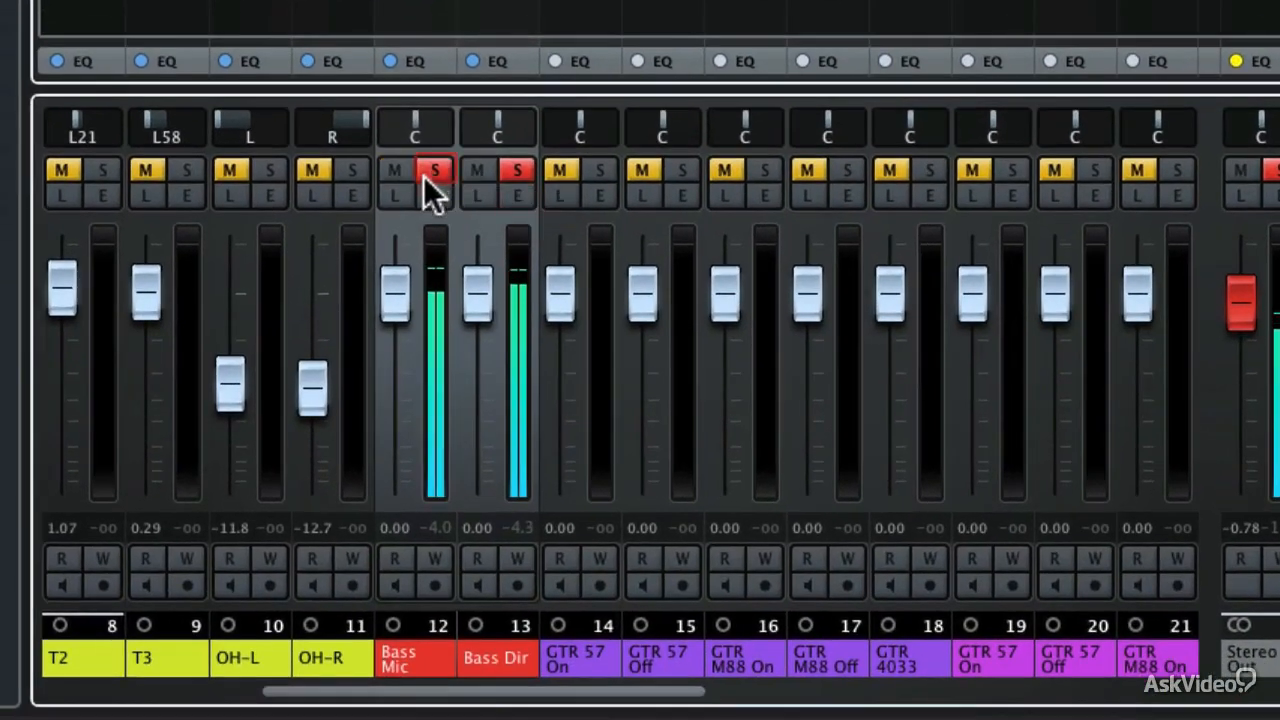
drag(395, 285, 395, 320)
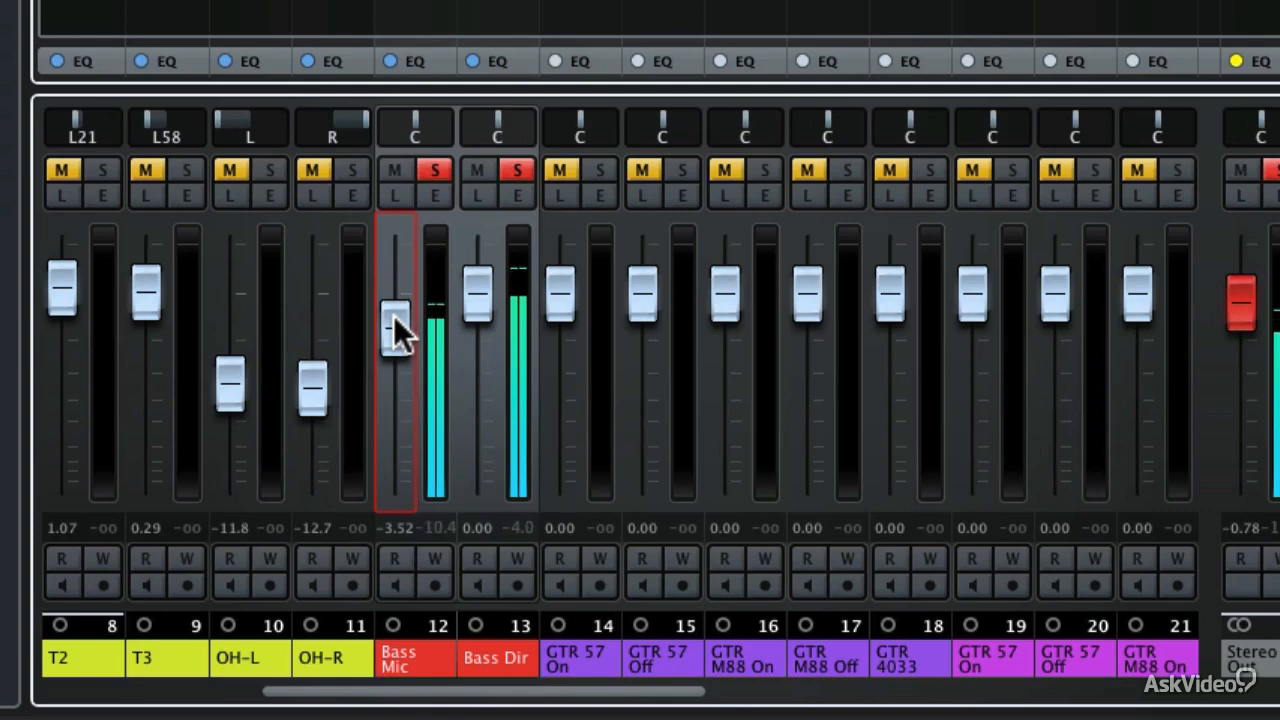
click(435, 170)
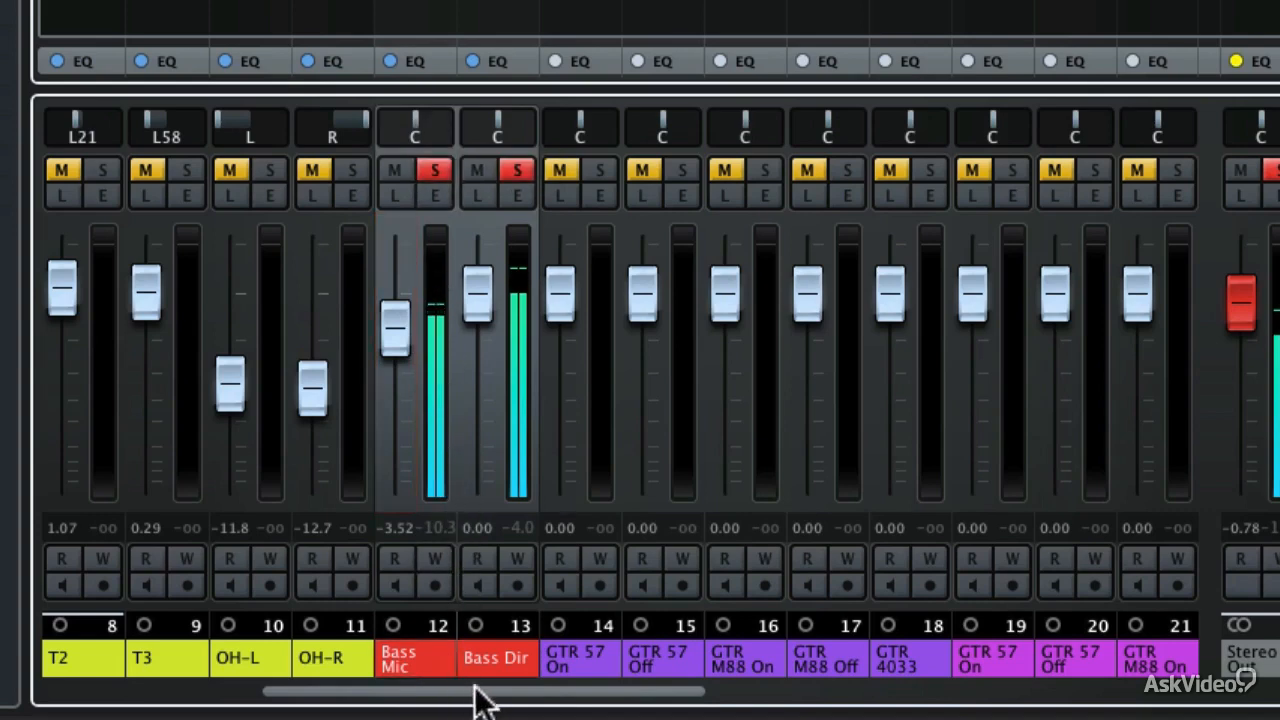
- Pan the Bass group channel to R16, and refine its pan to R10 with the Drums group also soloed
drag(480, 694, 1114, 660)
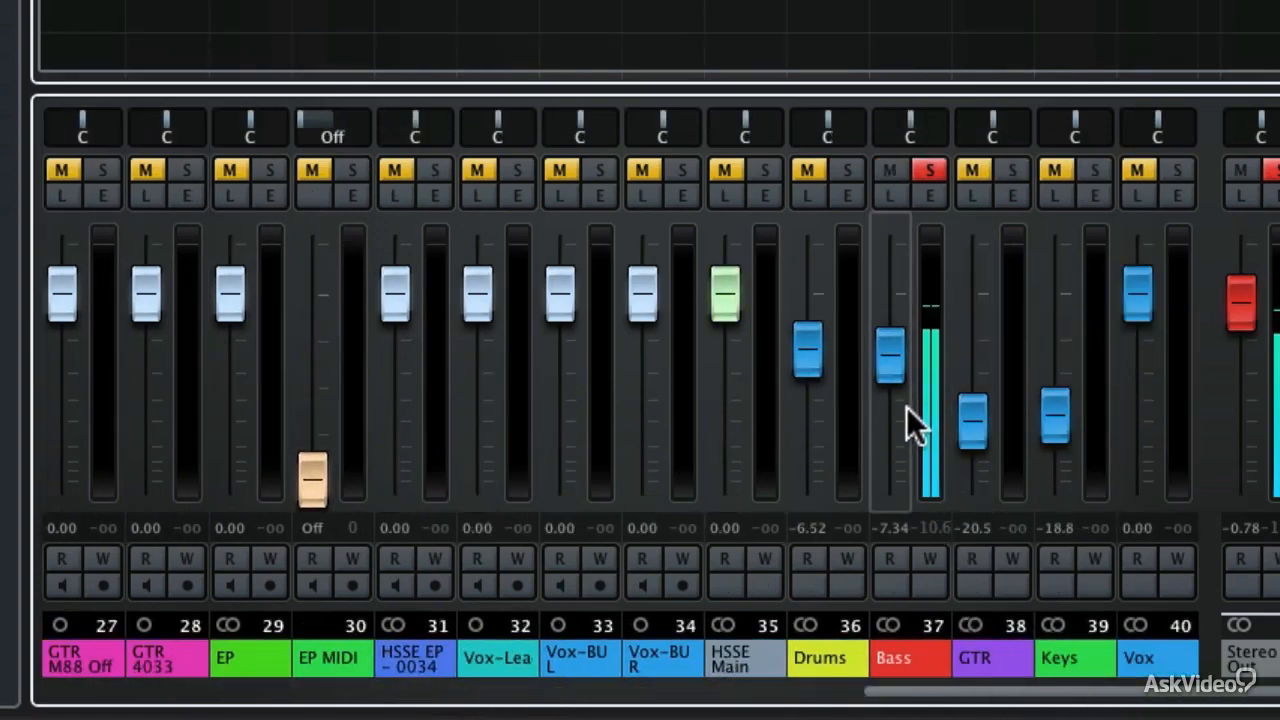
click(895, 360)
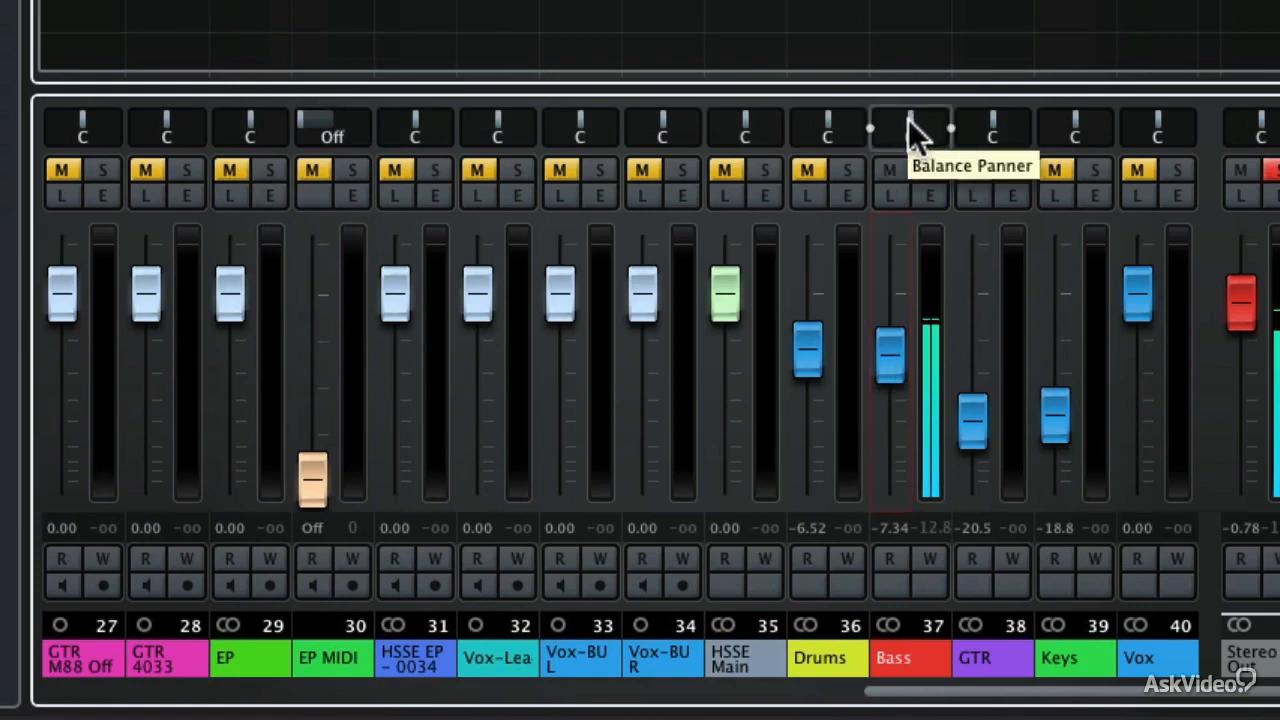
drag(908, 119, 927, 119)
drag(914, 120, 936, 117)
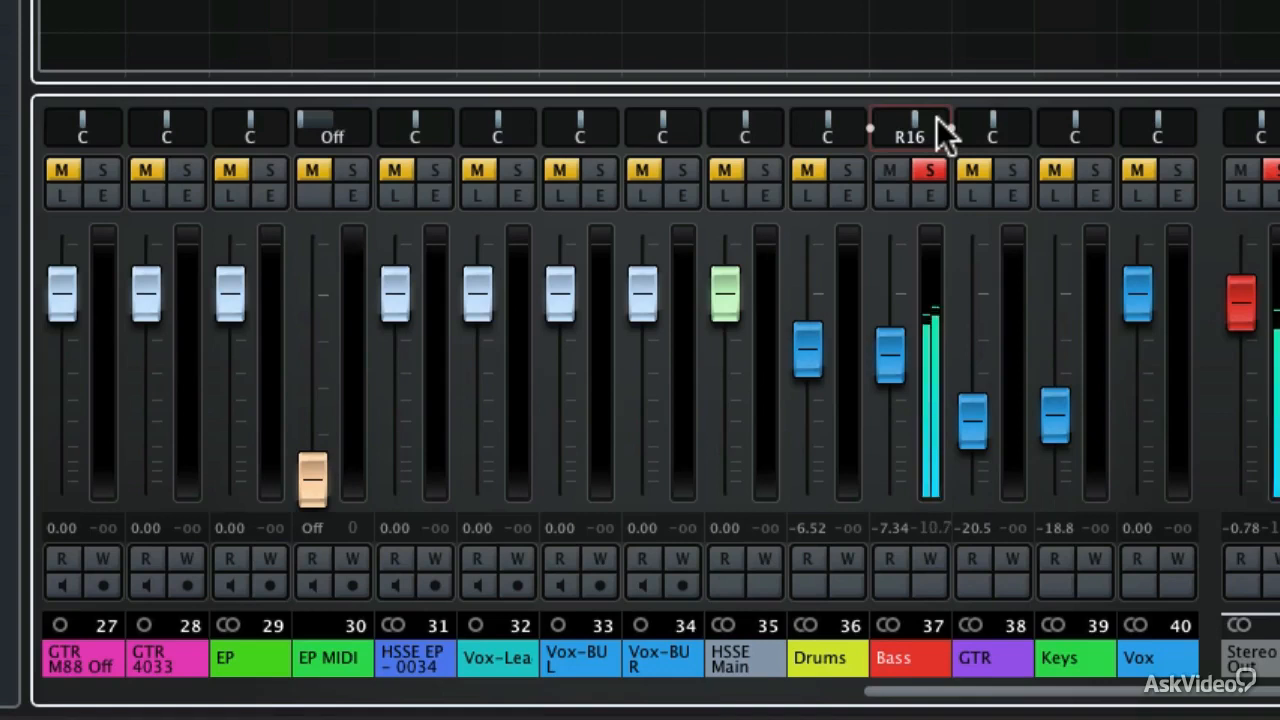
click(849, 170)
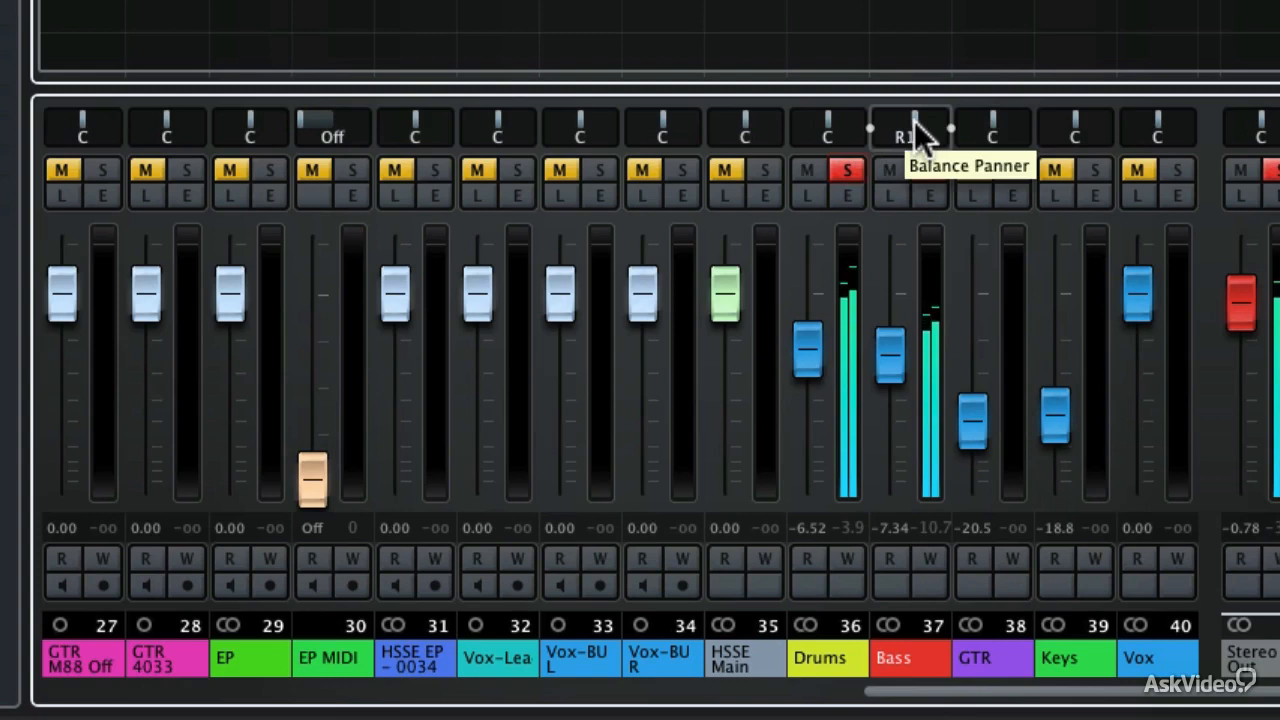
drag(914, 120, 912, 120)
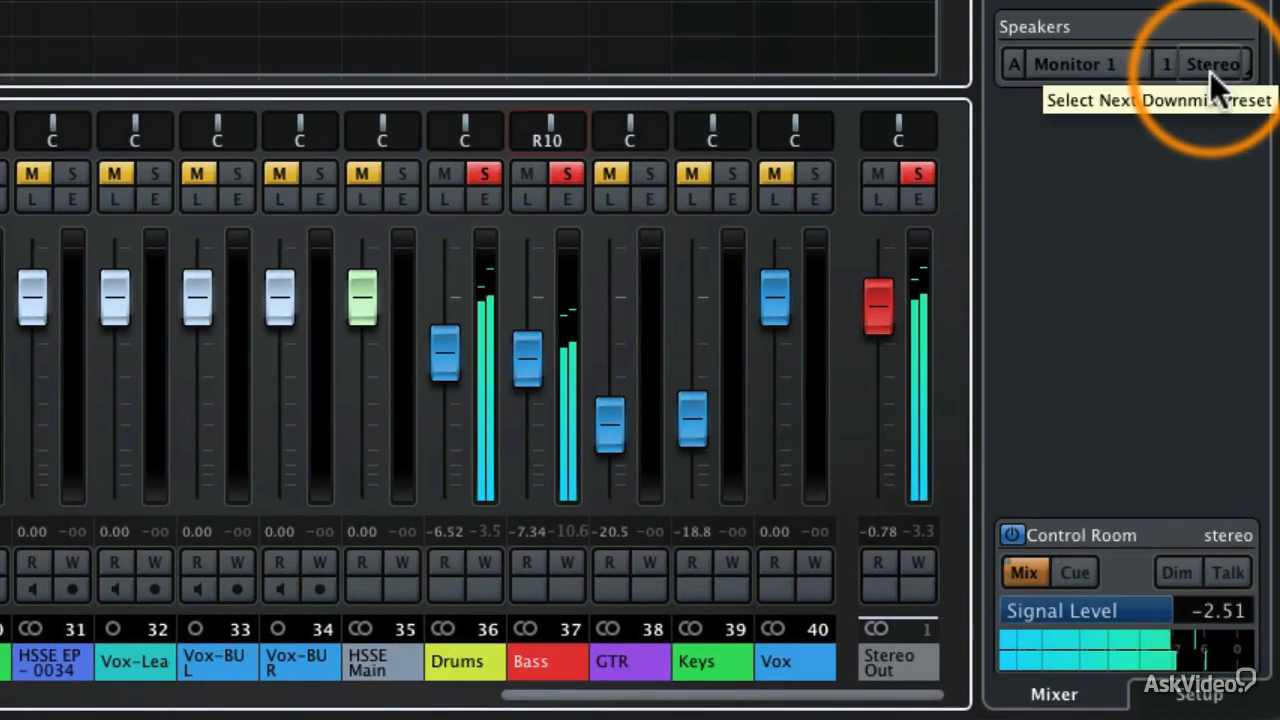
- Compare the drums and bass mix in mono and stereo by alternating the Control Room downmix preset, ending on Stereo
click(1210, 66)
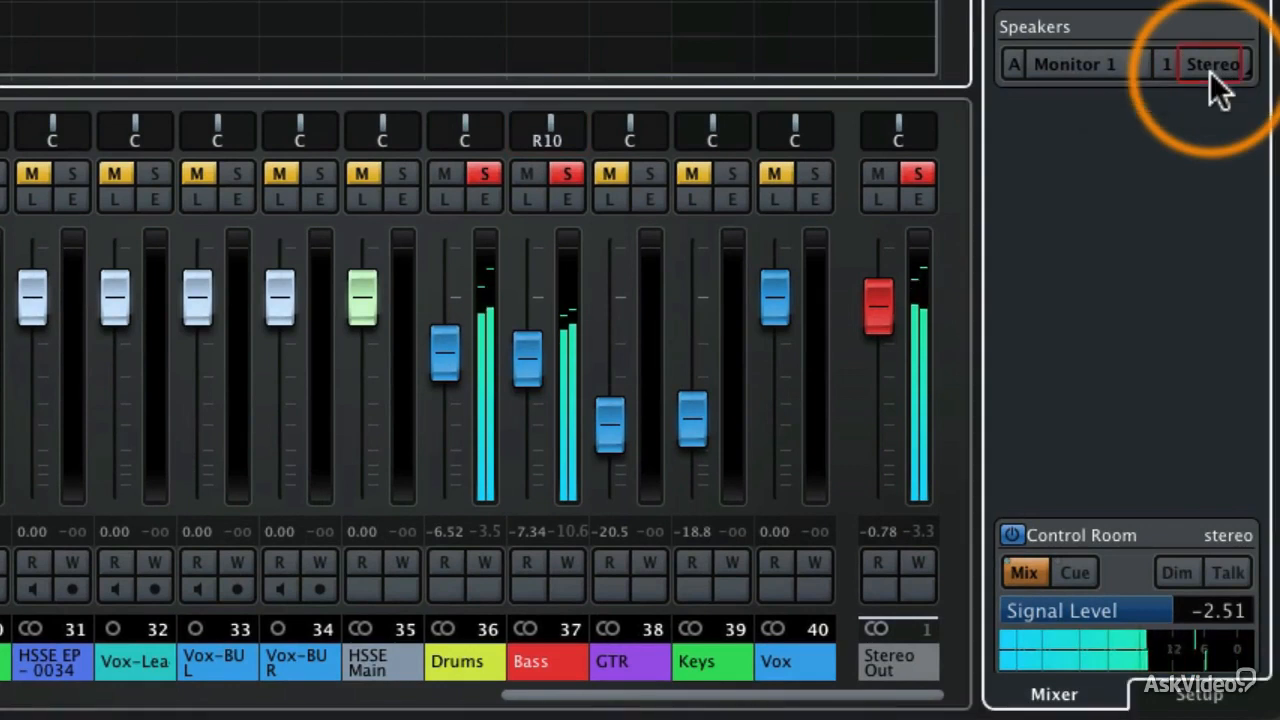
click(1210, 66)
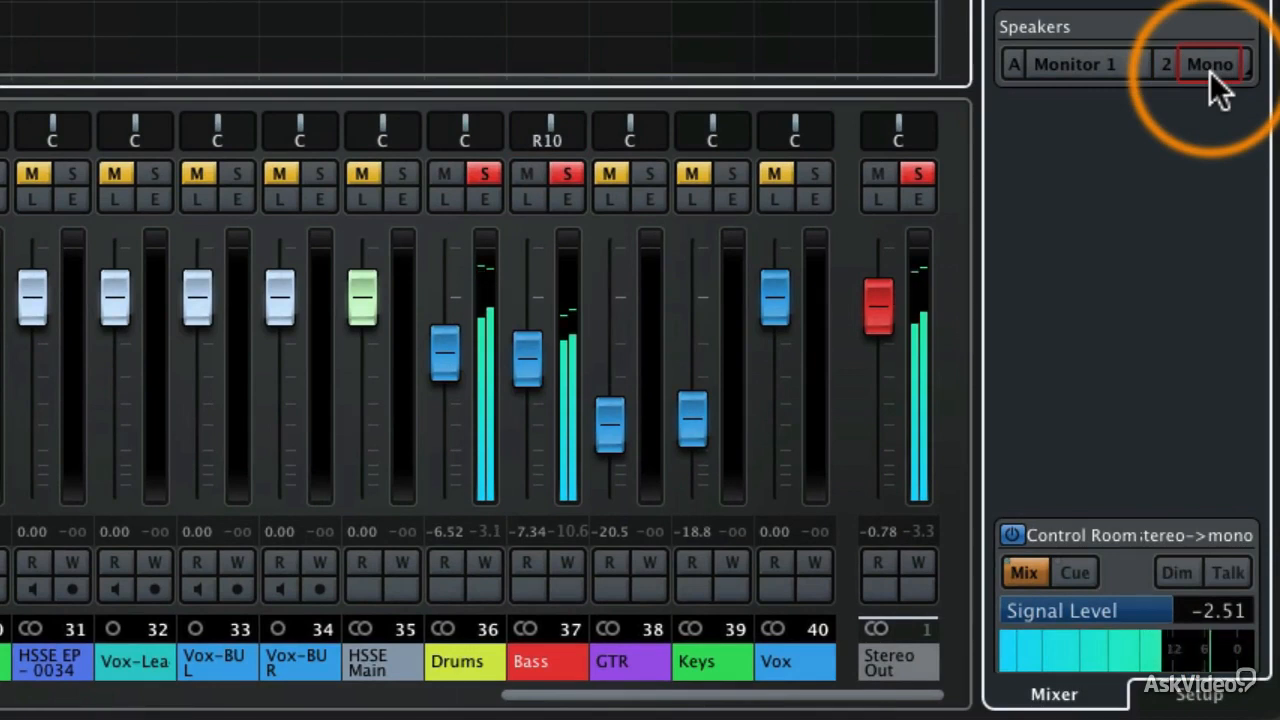
click(1210, 72)
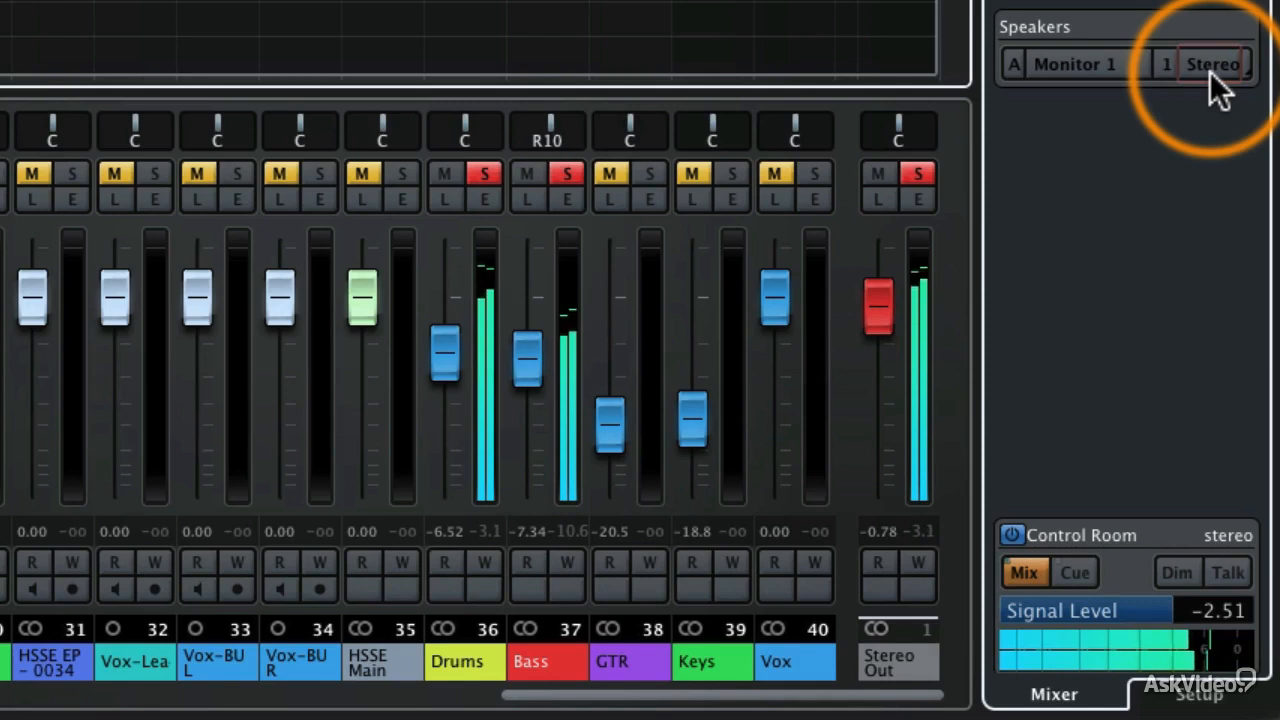
click(1210, 72)
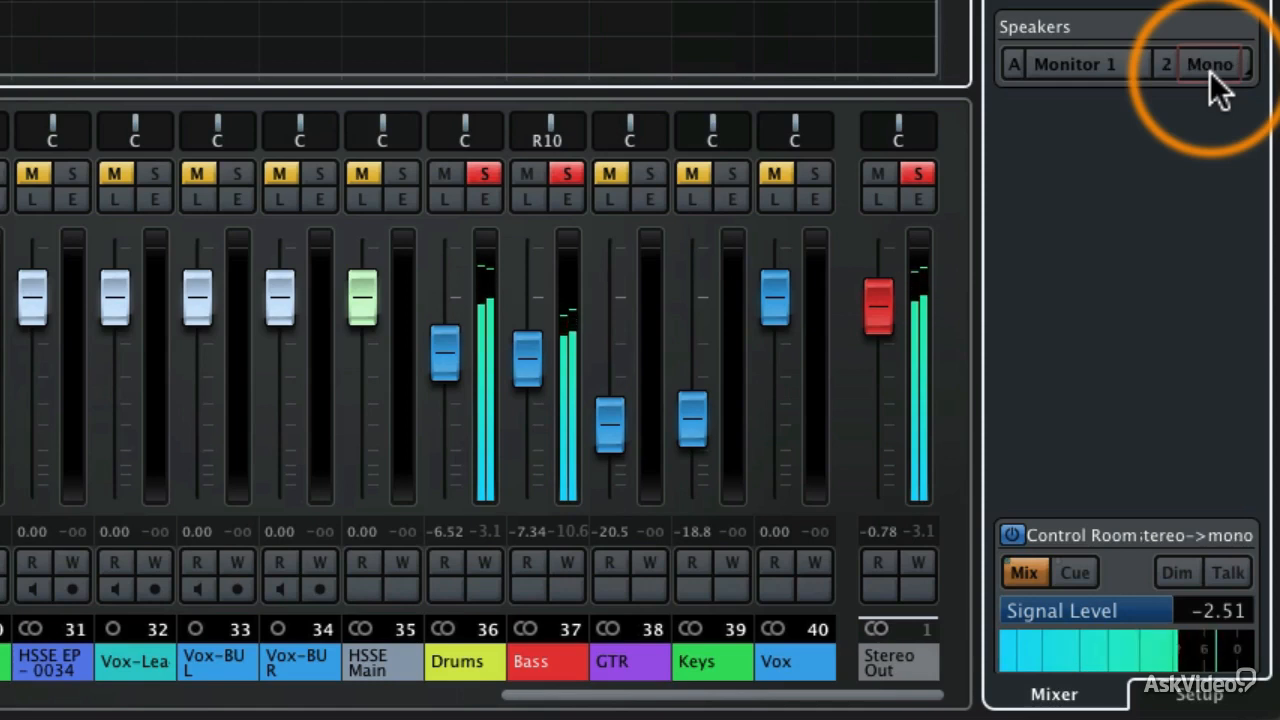
click(1210, 72)
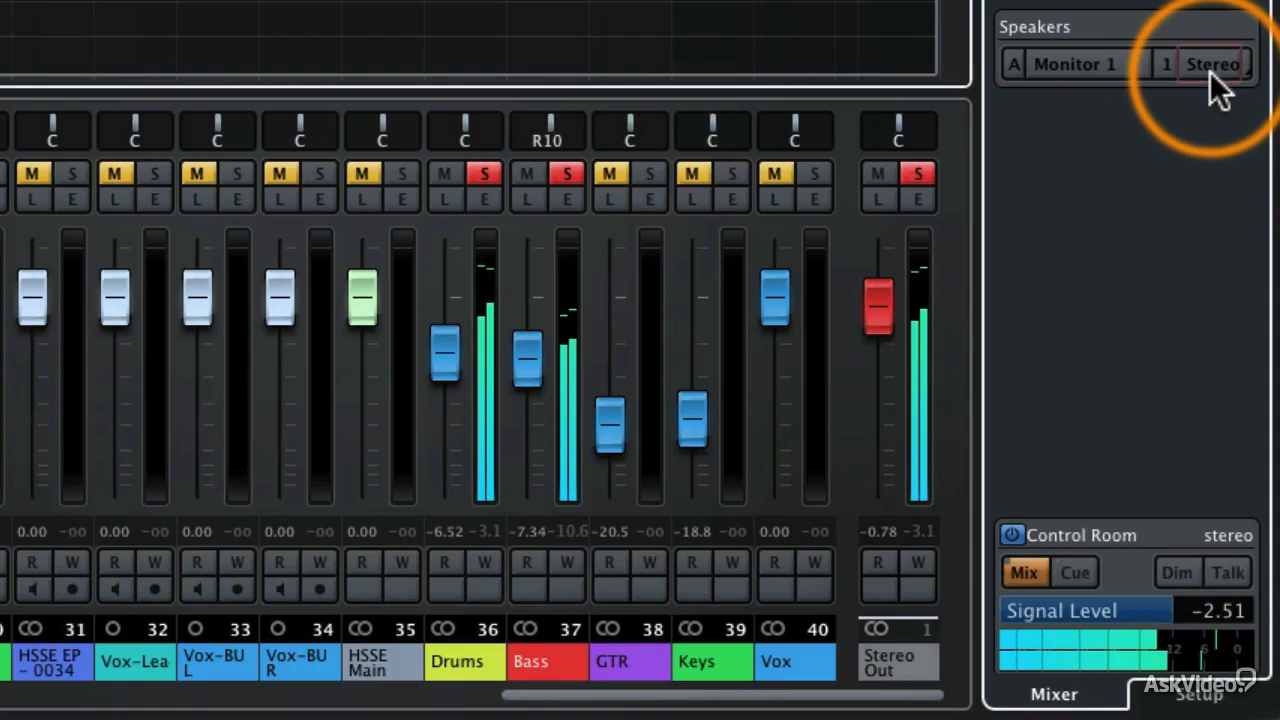
click(1210, 72)
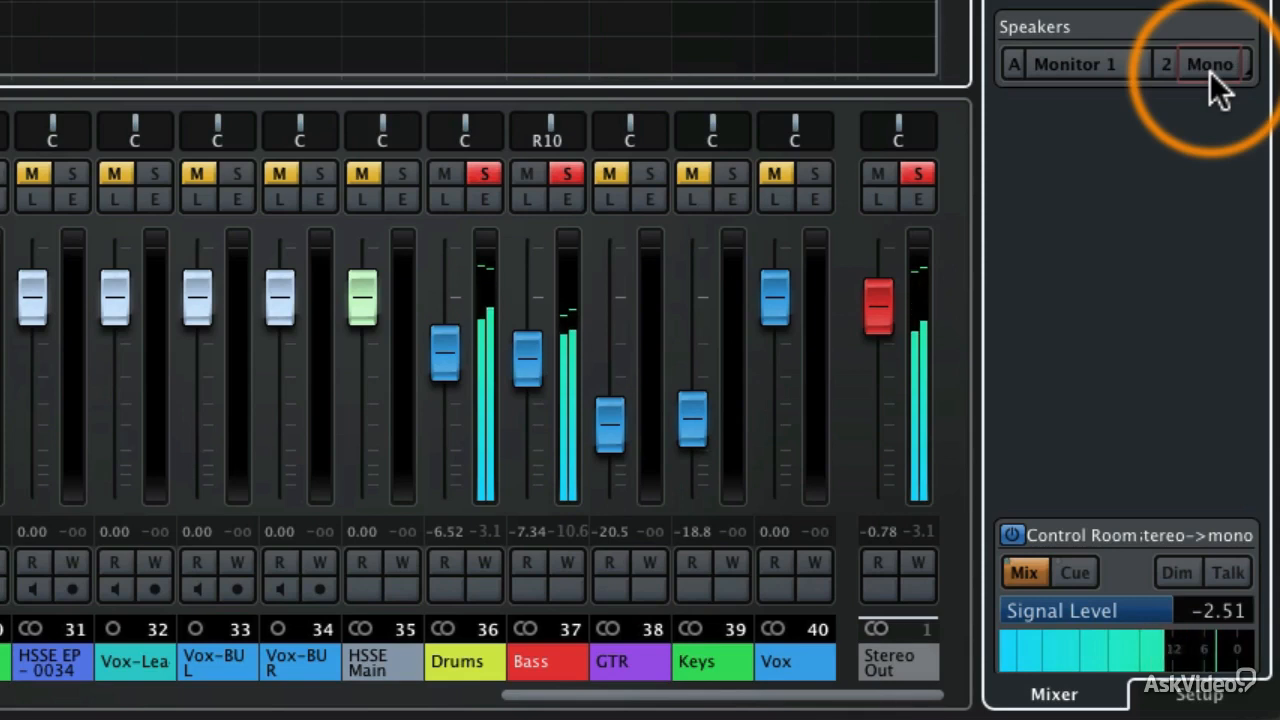
click(1210, 72)
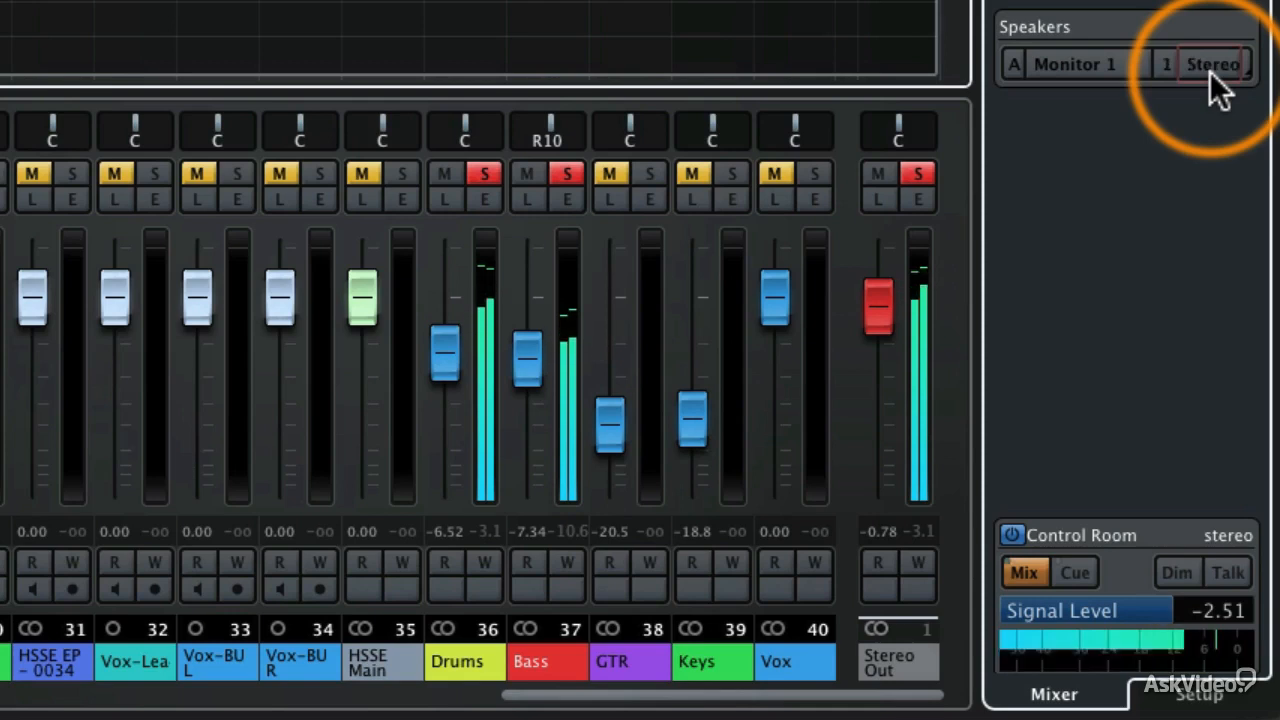